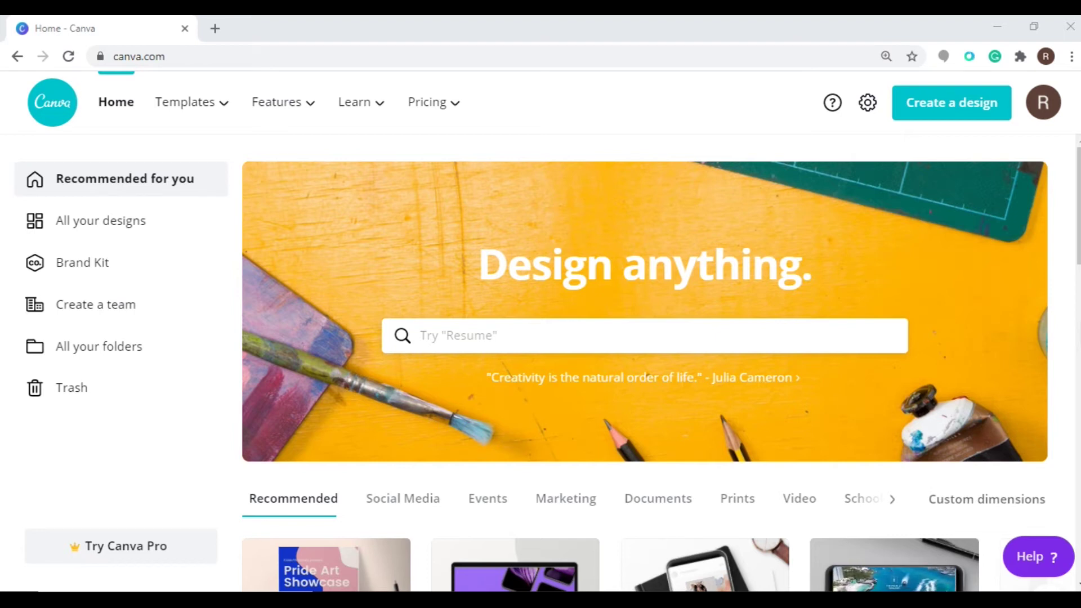
- Show the Templates menu with categories like Business, Marketing and Education
mouse_move(229, 113)
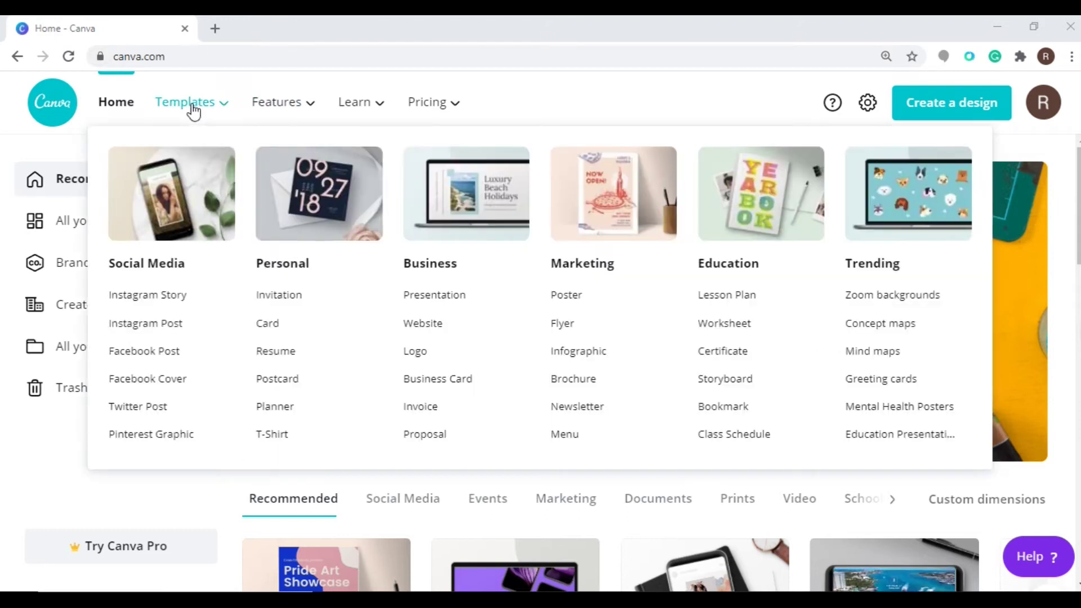
- Go to Business > Proposal and preview the Black Yellow General Proposal template
click(430, 437)
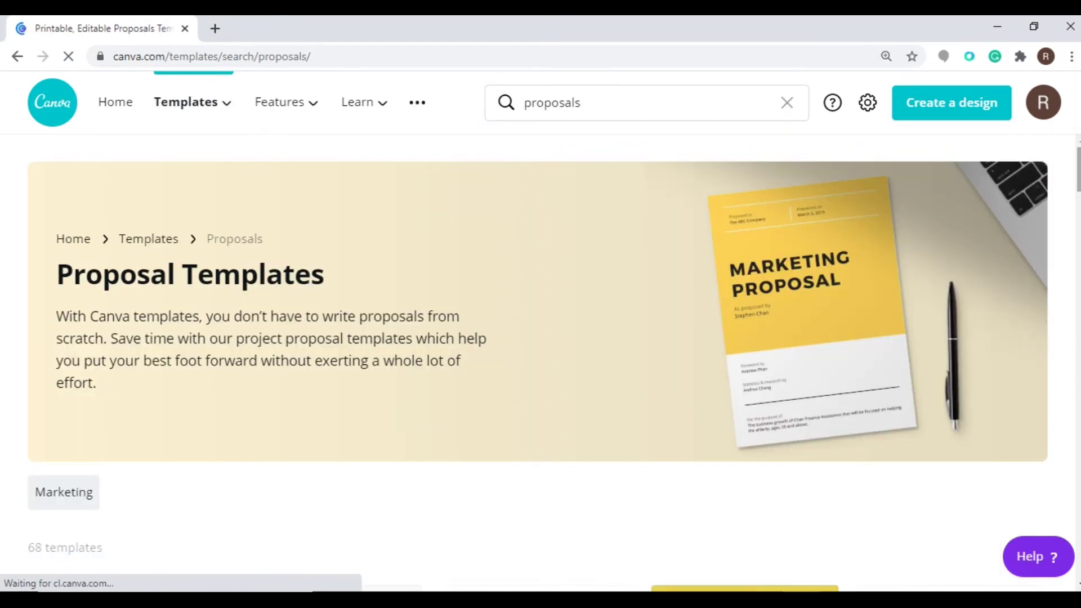
scroll(1025, 261, down, 10)
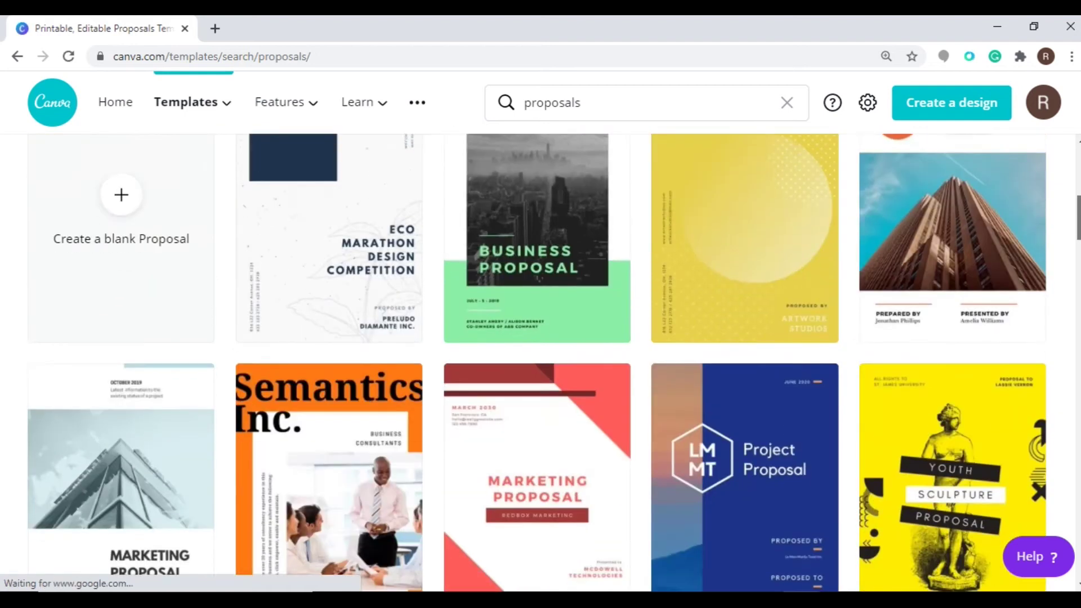
scroll(541, 363, down, 8)
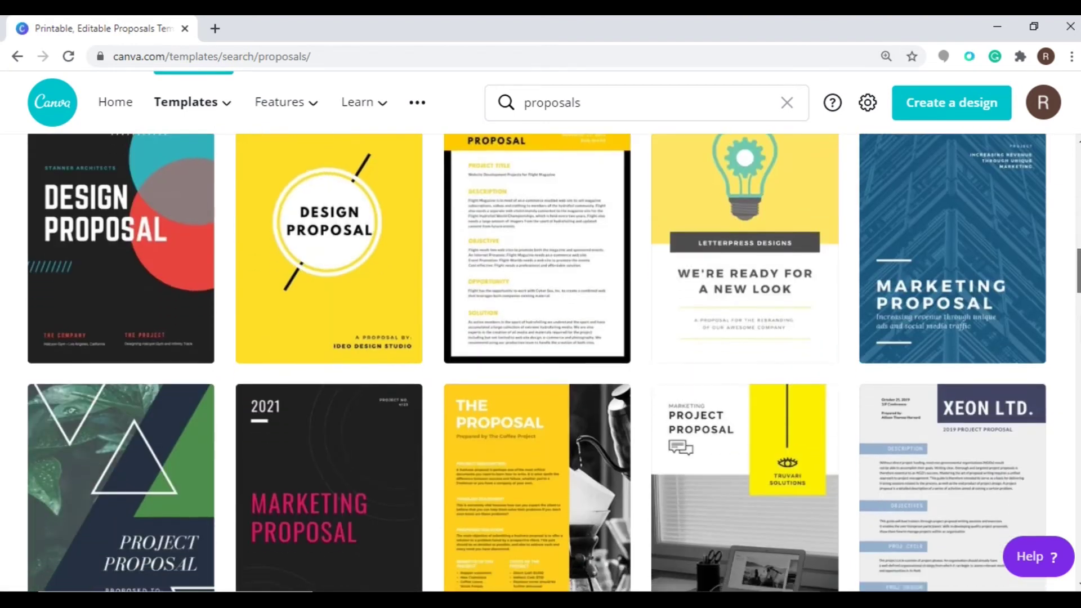
scroll(540, 363, down, 2)
scroll(541, 363, up, 4)
scroll(541, 364, down, 3)
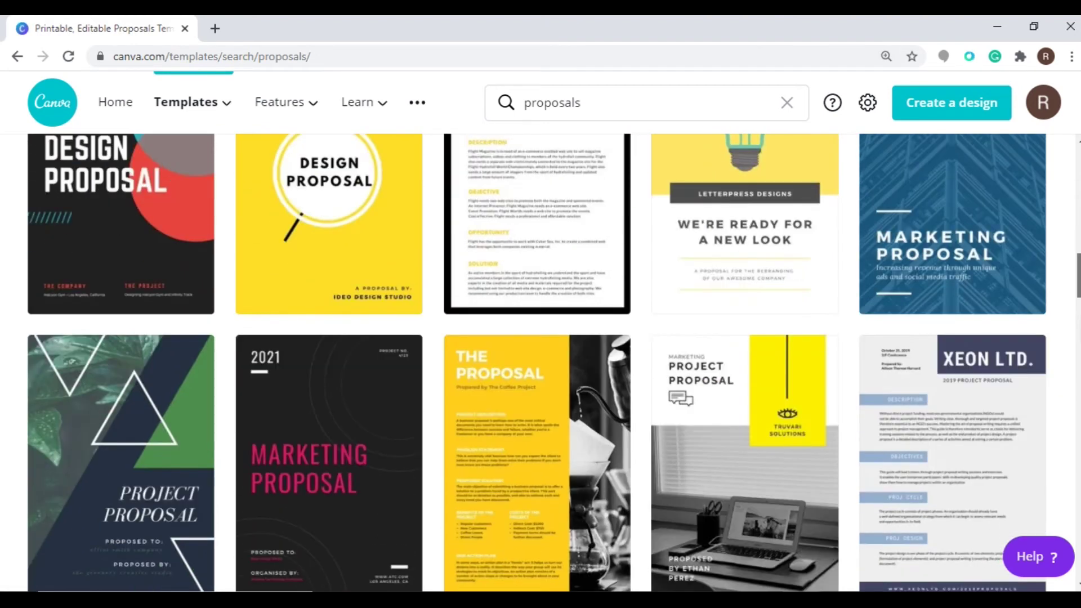
click(561, 196)
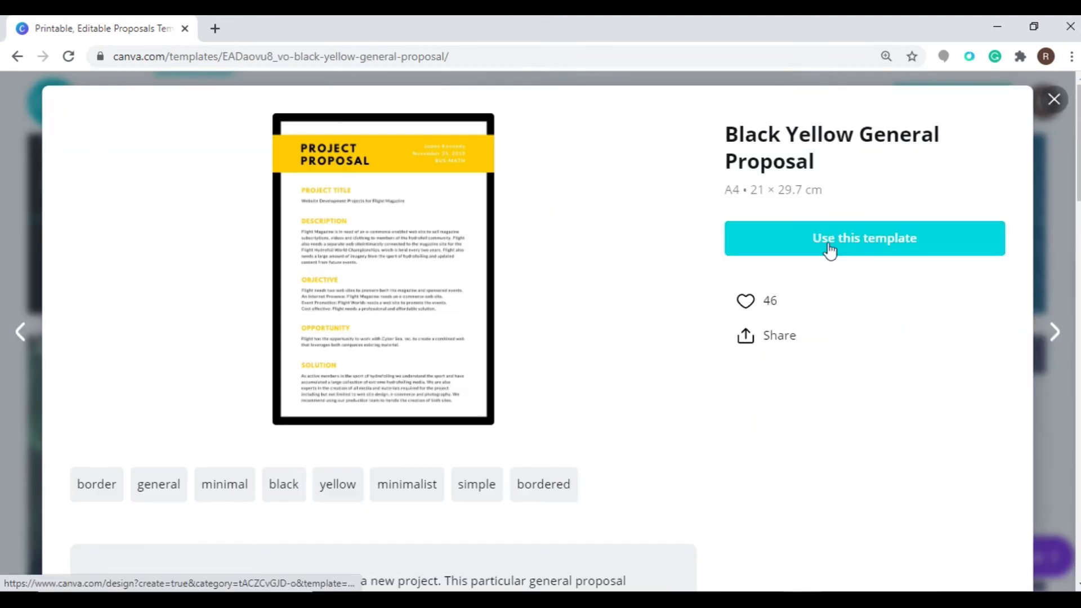
- Start a new design in the editor from the Black Yellow General Proposal template
click(830, 251)
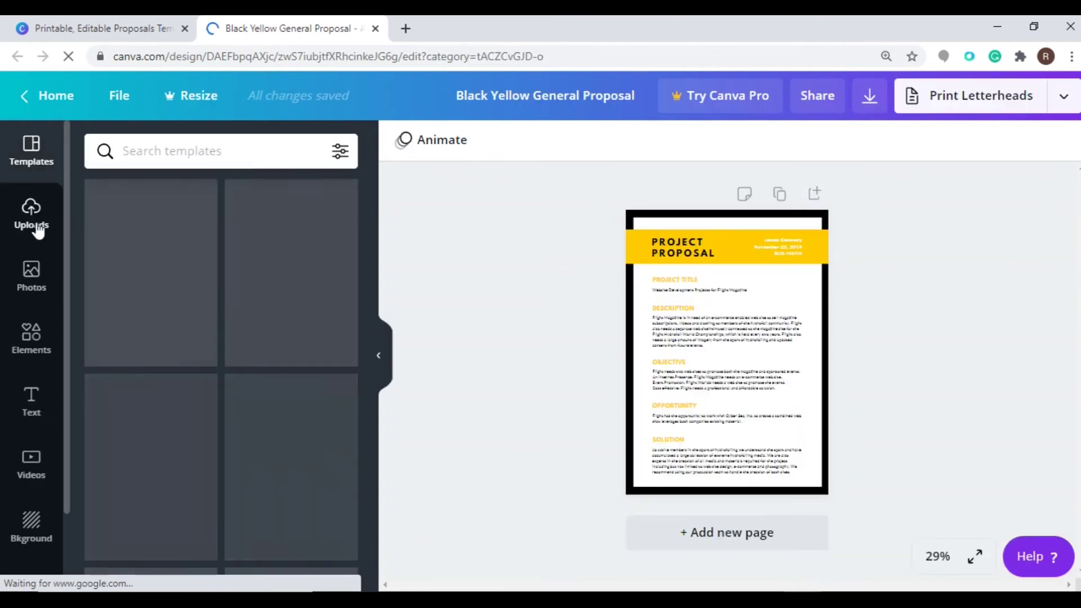
- Browse the Photos, Elements and Text side panels, then bring up the zoom presets
click(34, 286)
click(34, 342)
click(33, 410)
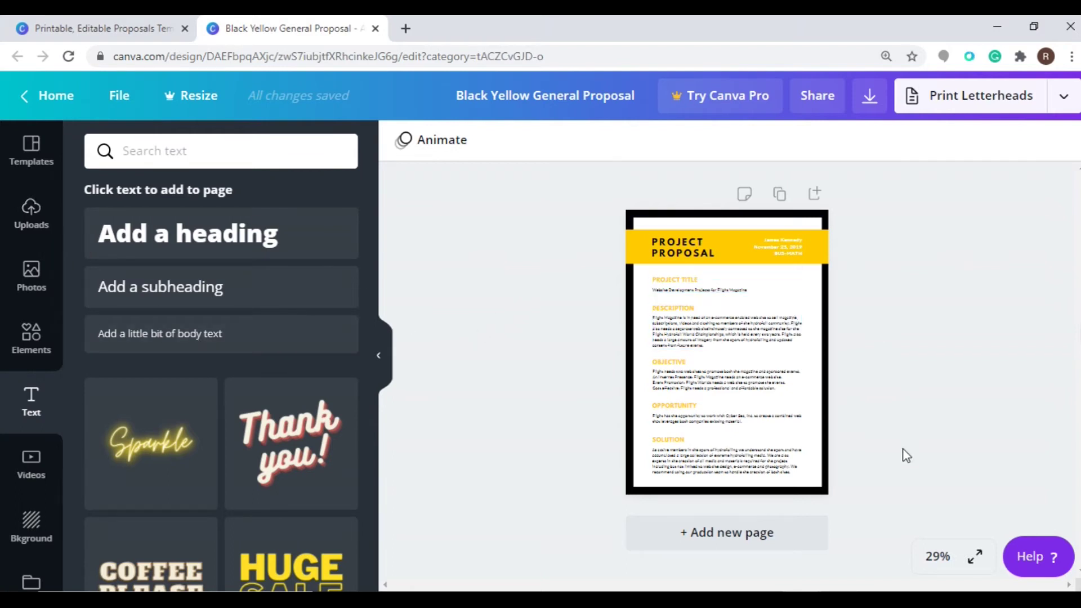
click(938, 557)
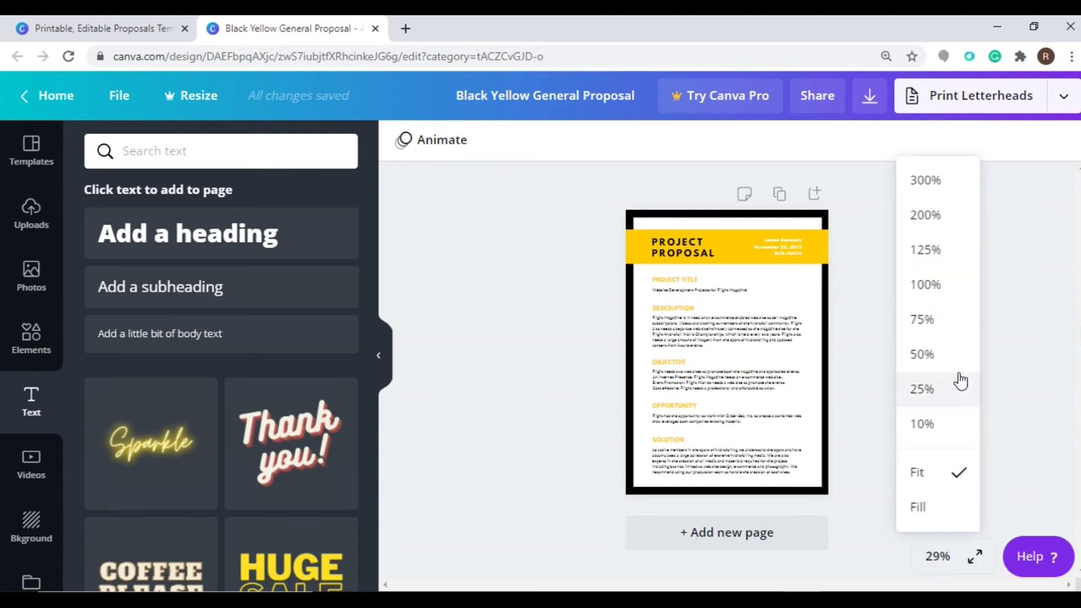
- Zoom the proposal page to 75% and scroll up to the PROJECT PROPOSAL header
click(943, 338)
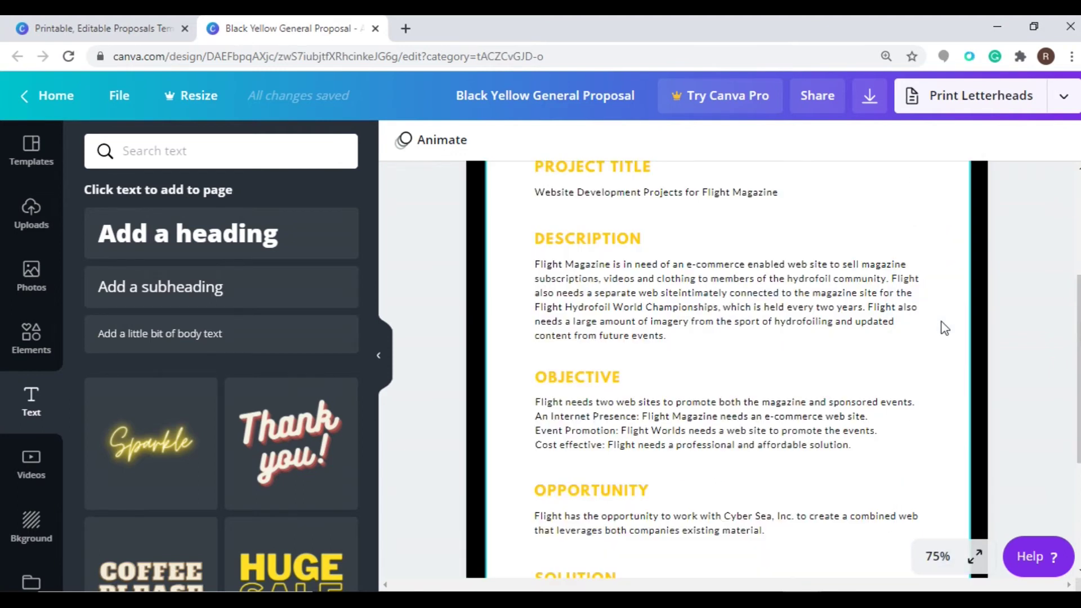
scroll(1079, 324, up, 1)
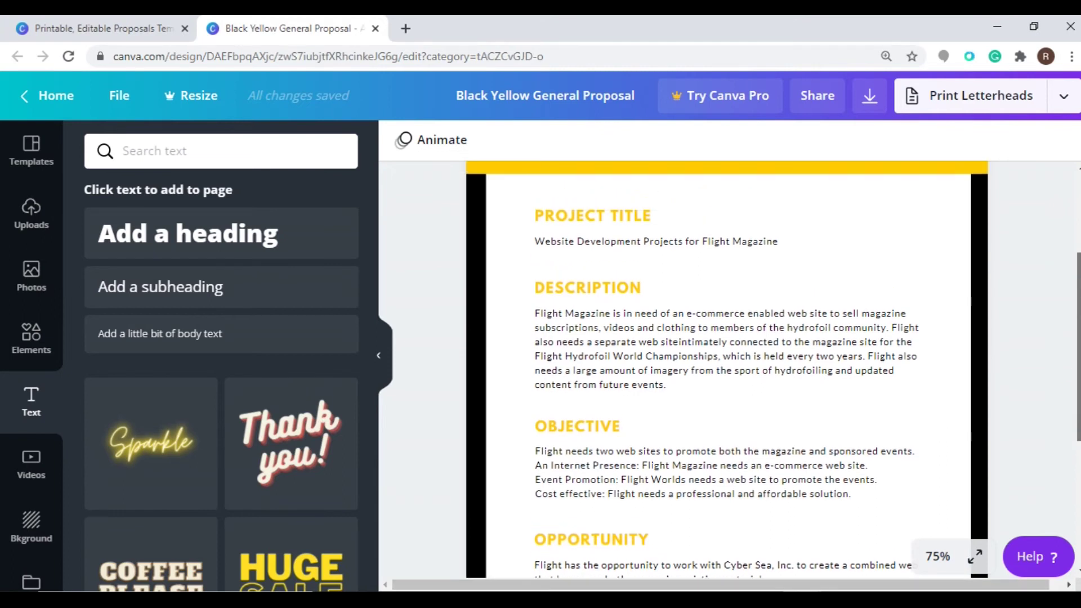
scroll(726, 370, up, 2)
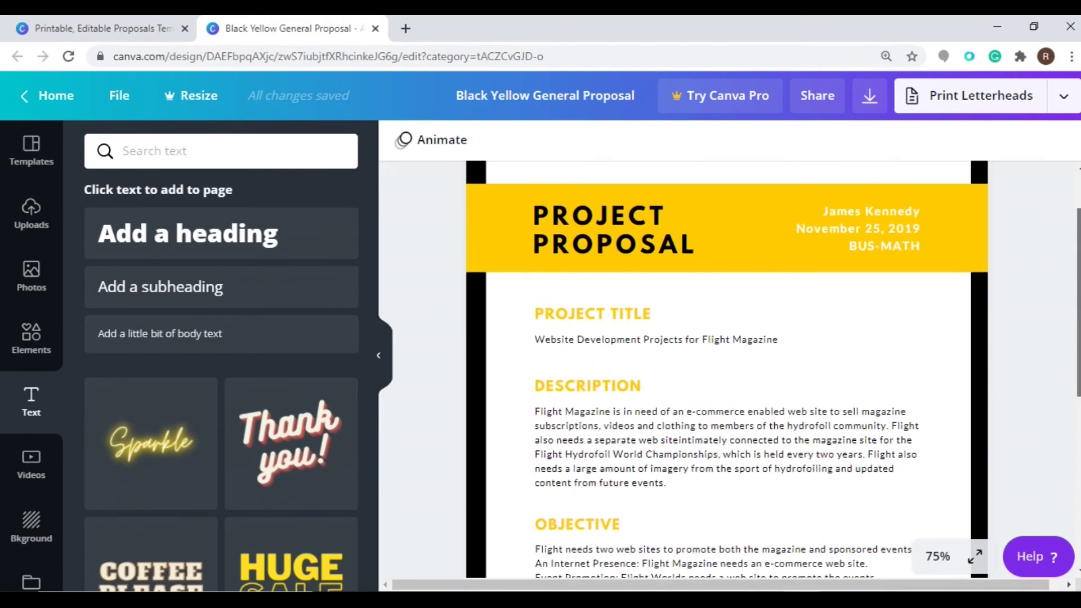
scroll(686, 258, up, 1)
click(617, 276)
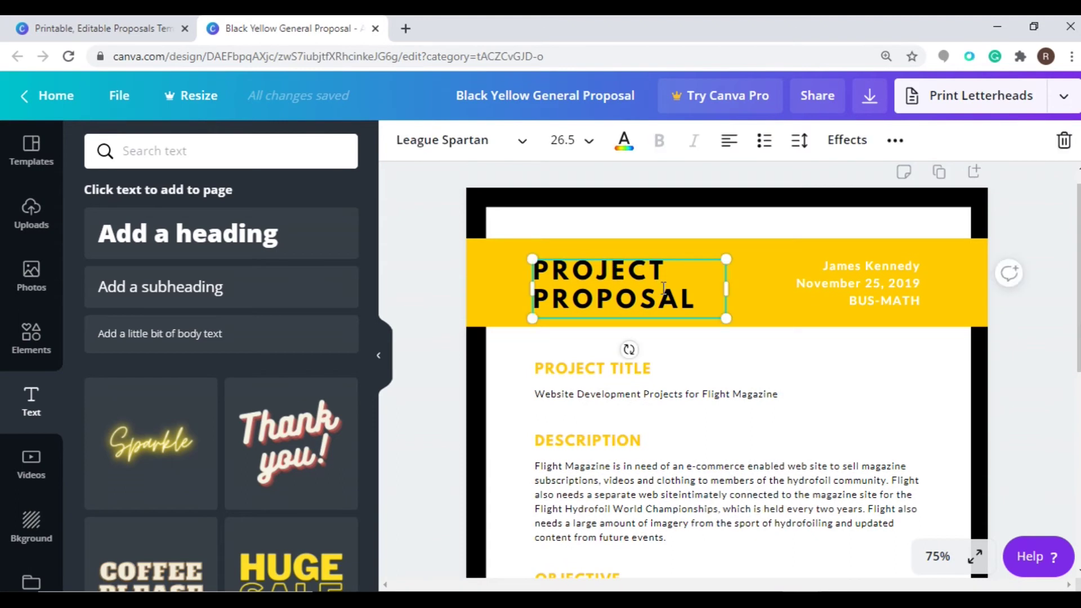
drag(694, 299, 536, 275)
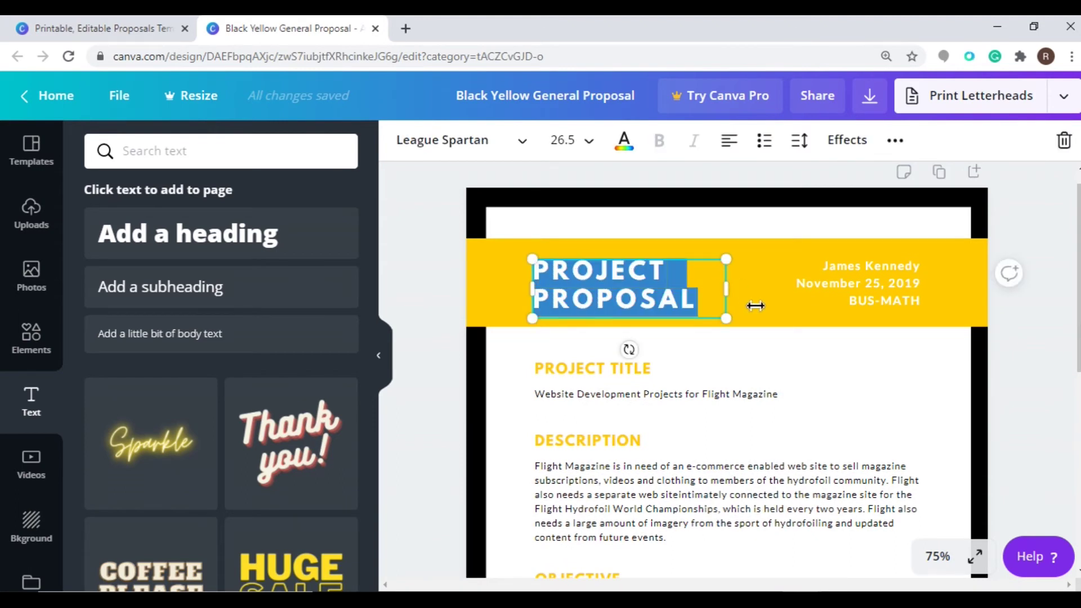
click(853, 291)
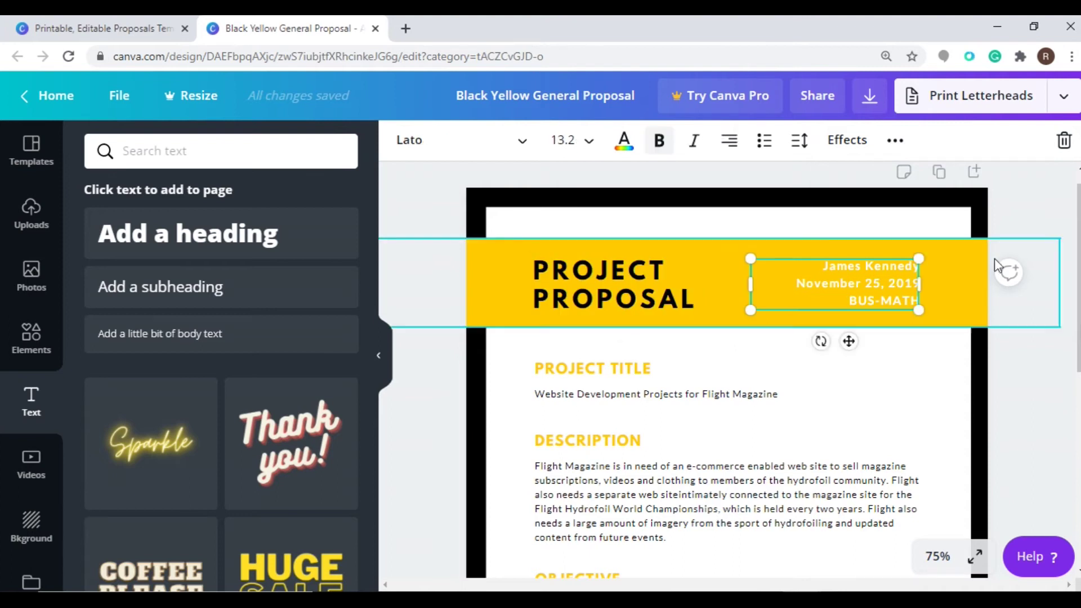
scroll(772, 370, down, 1)
scroll(726, 368, down, 1)
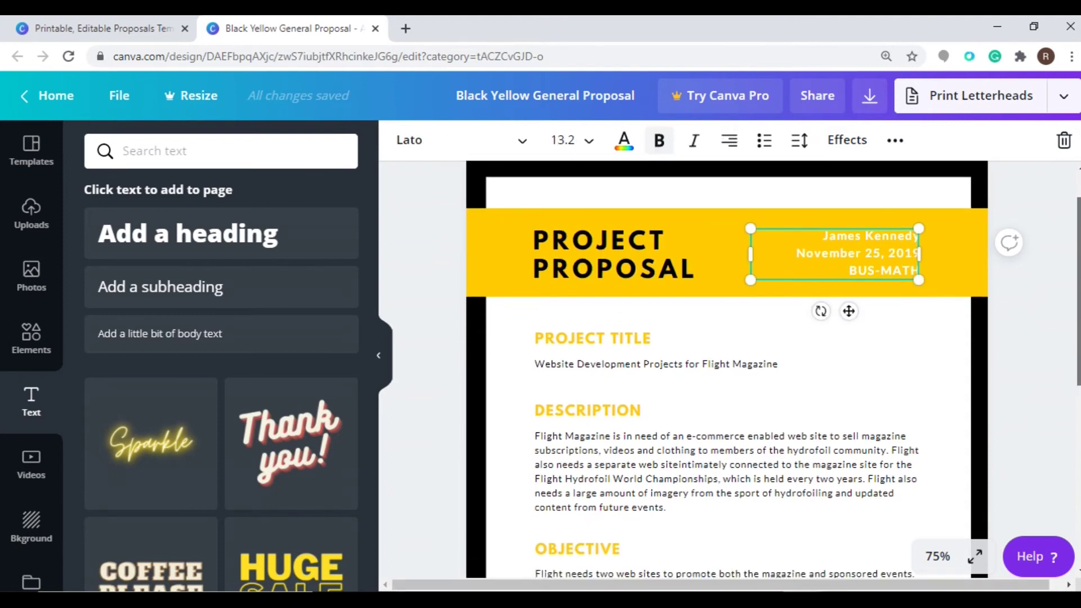
key(Escape)
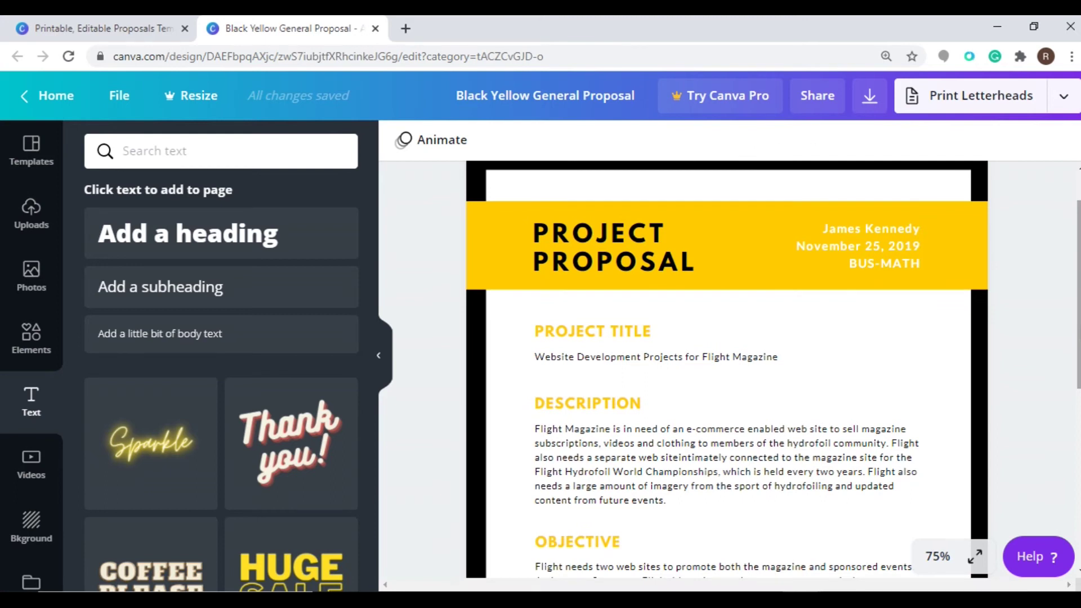
scroll(727, 370, down, 1)
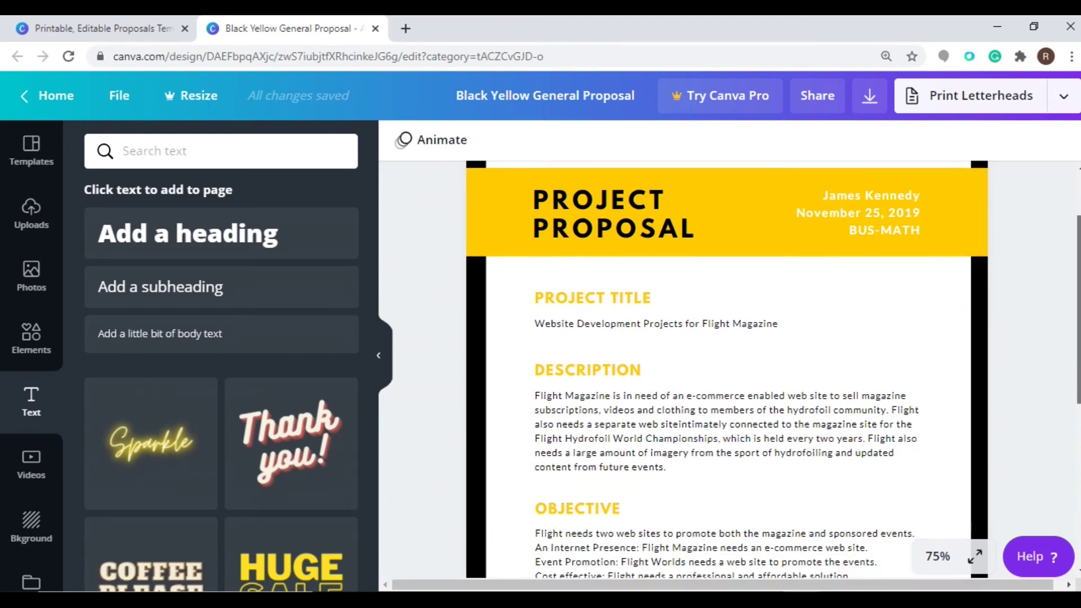
scroll(825, 287, down, 1)
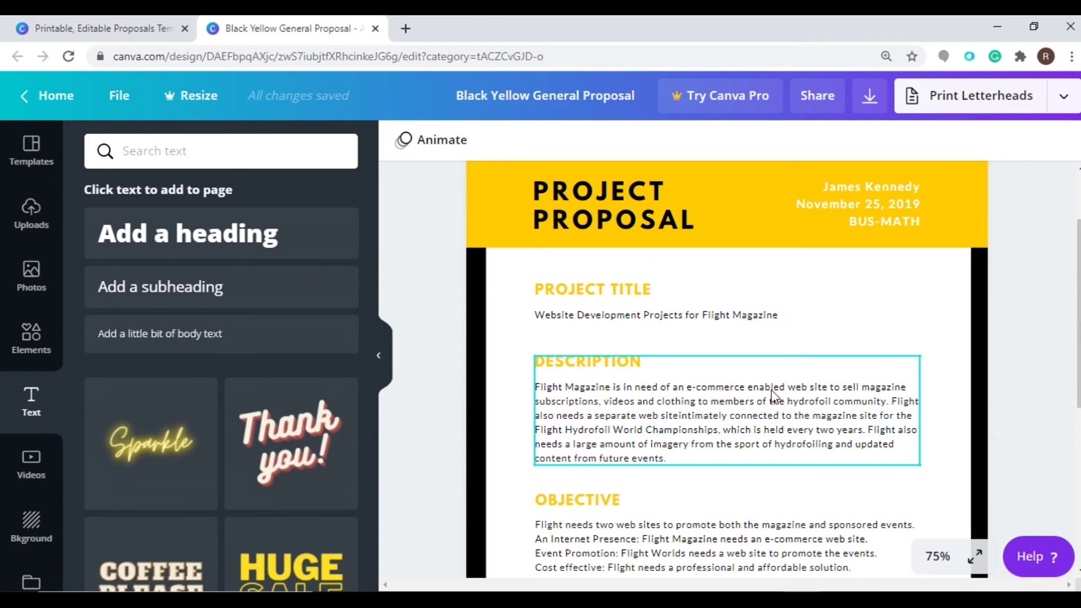
scroll(1069, 316, down, 3)
scroll(727, 366, down, 3)
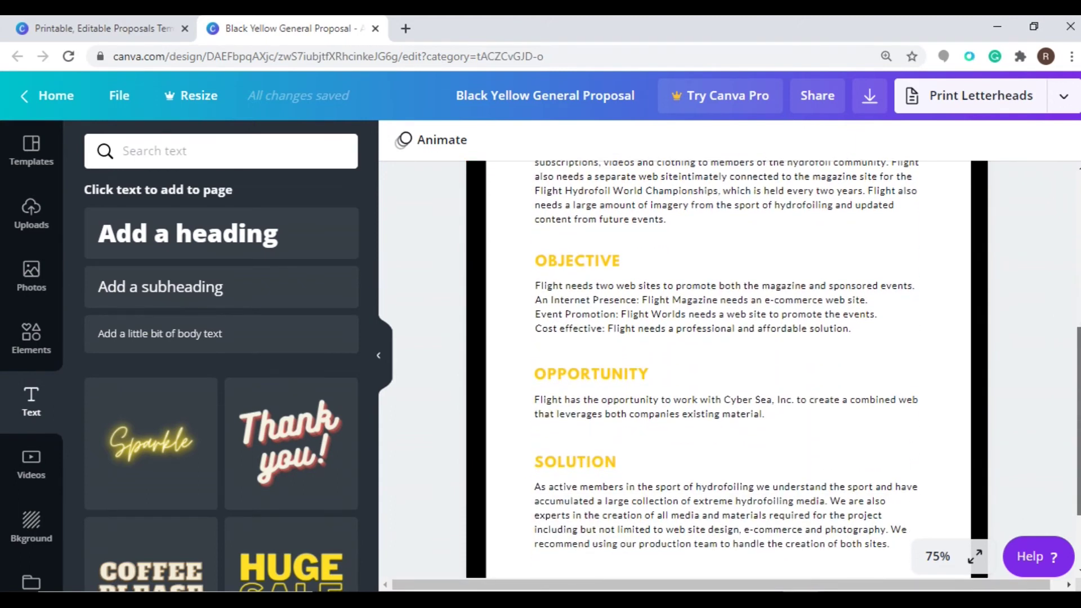
scroll(728, 370, down, 1)
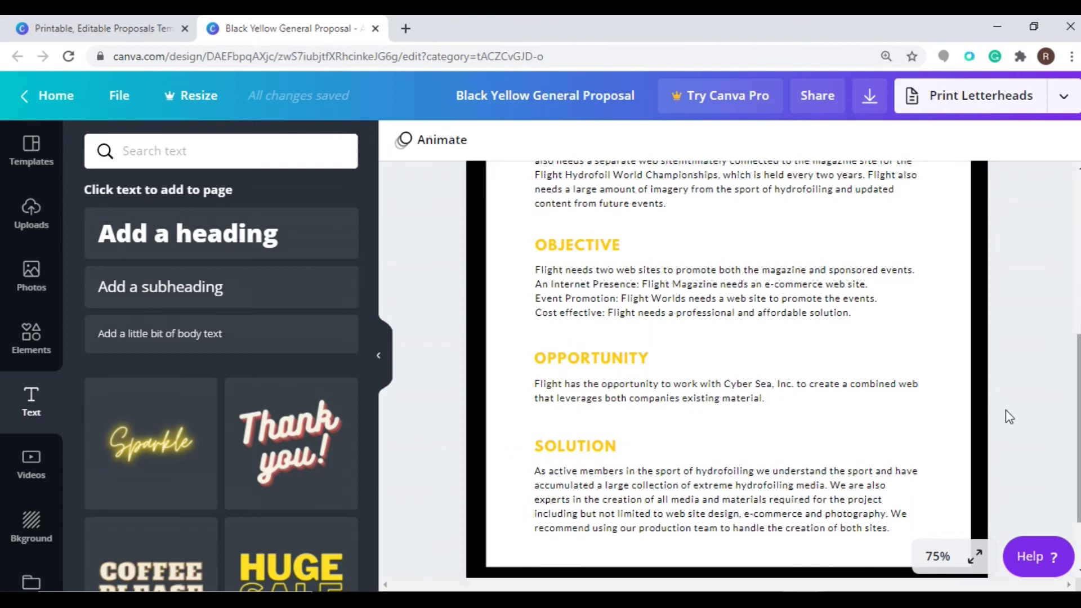
click(722, 370)
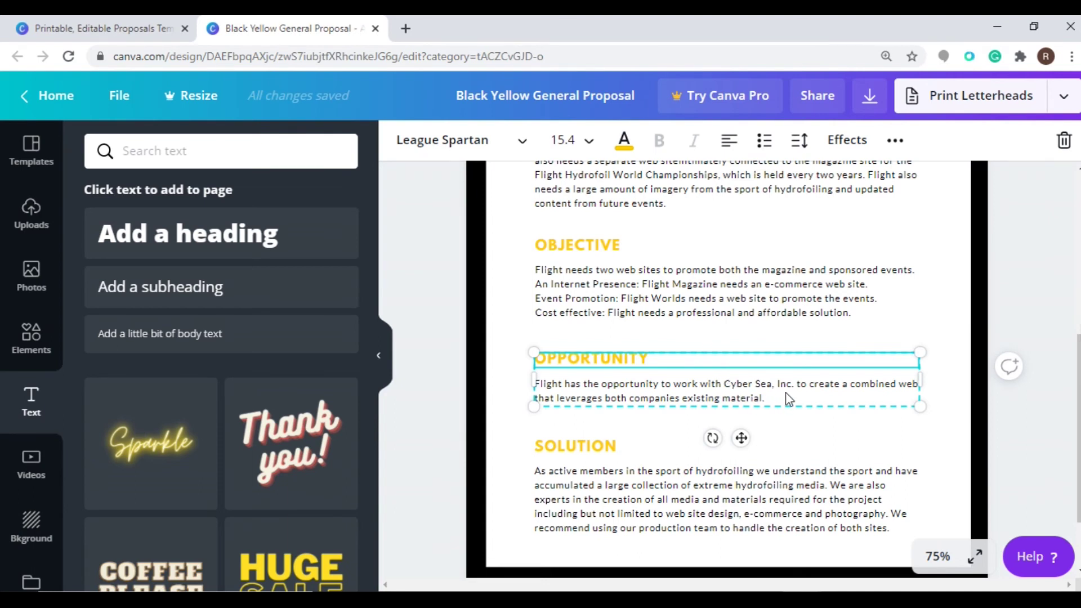
click(951, 308)
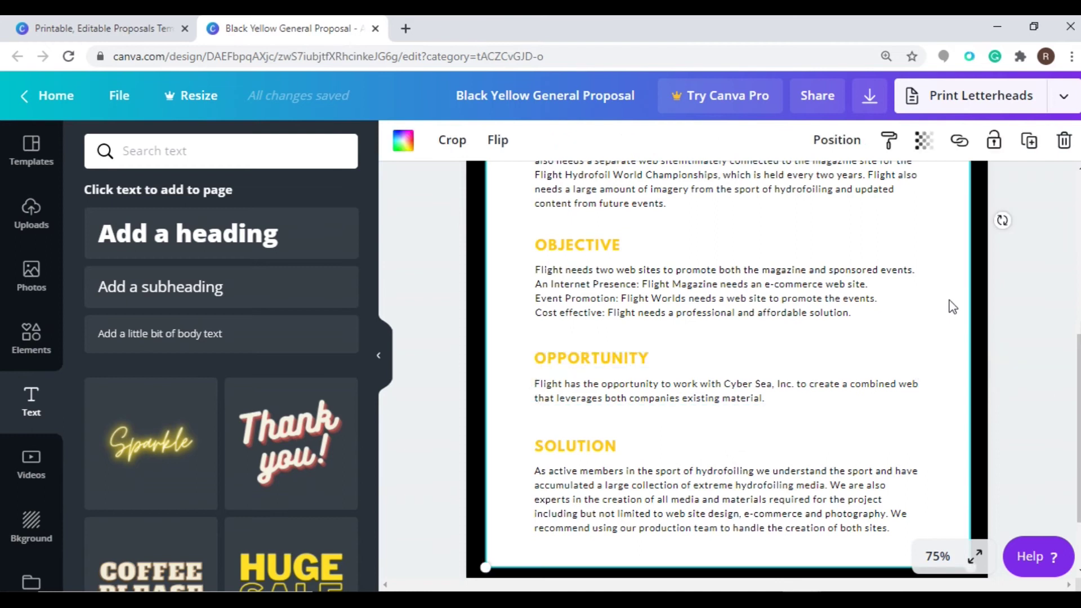
click(818, 388)
click(777, 398)
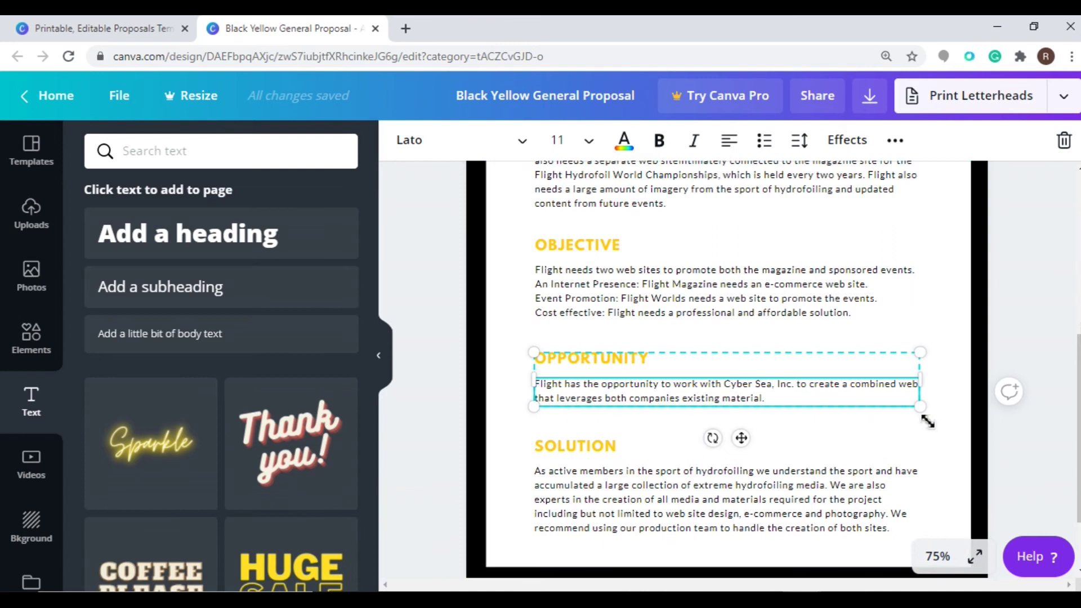
click(944, 449)
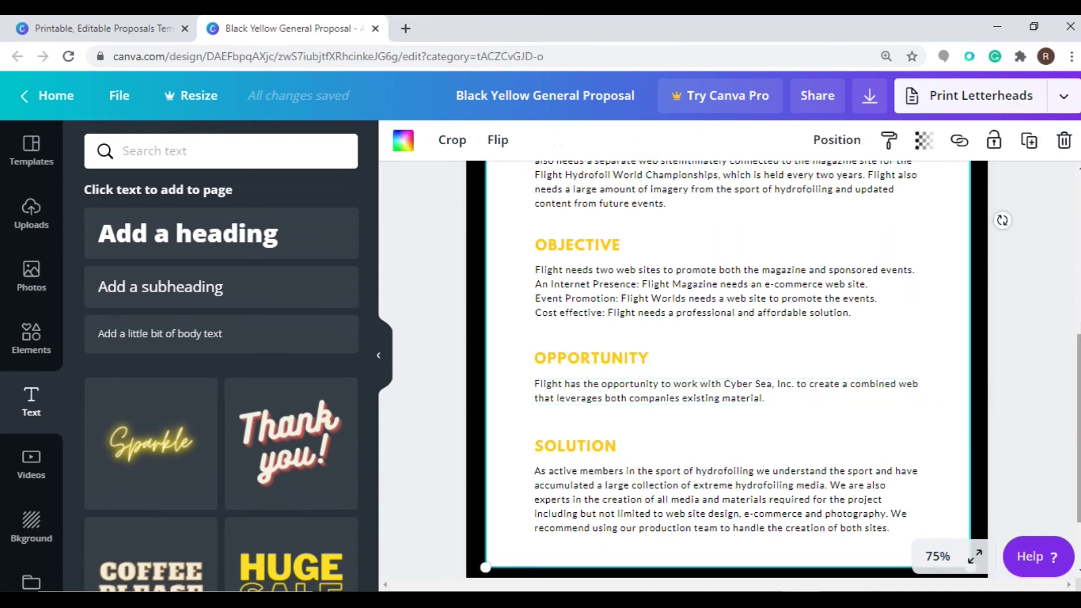
scroll(944, 448, down, 1)
scroll(831, 461, down, 1)
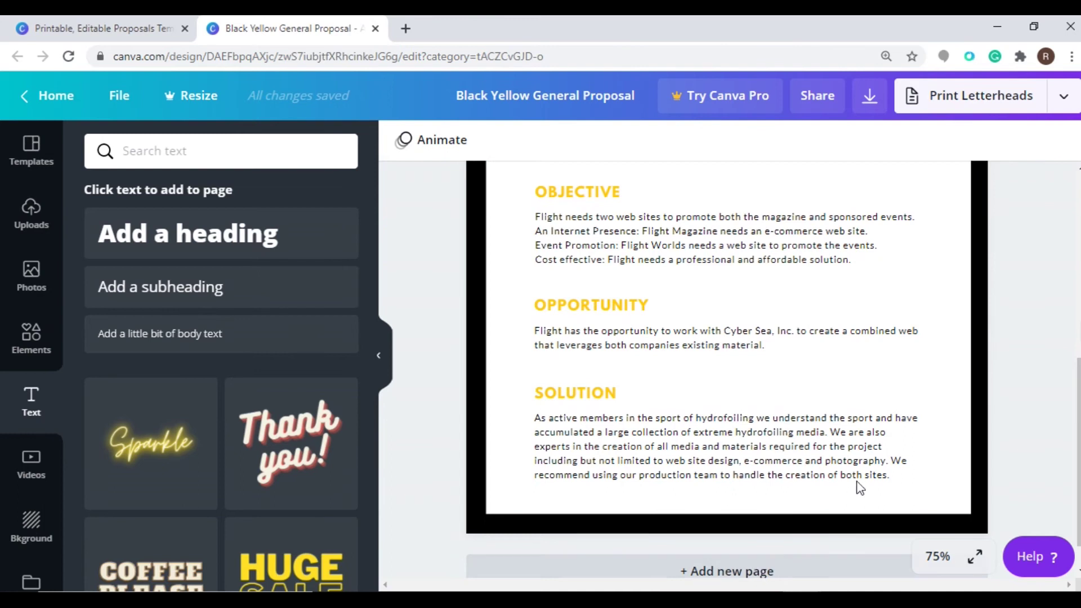
scroll(726, 366, up, 4)
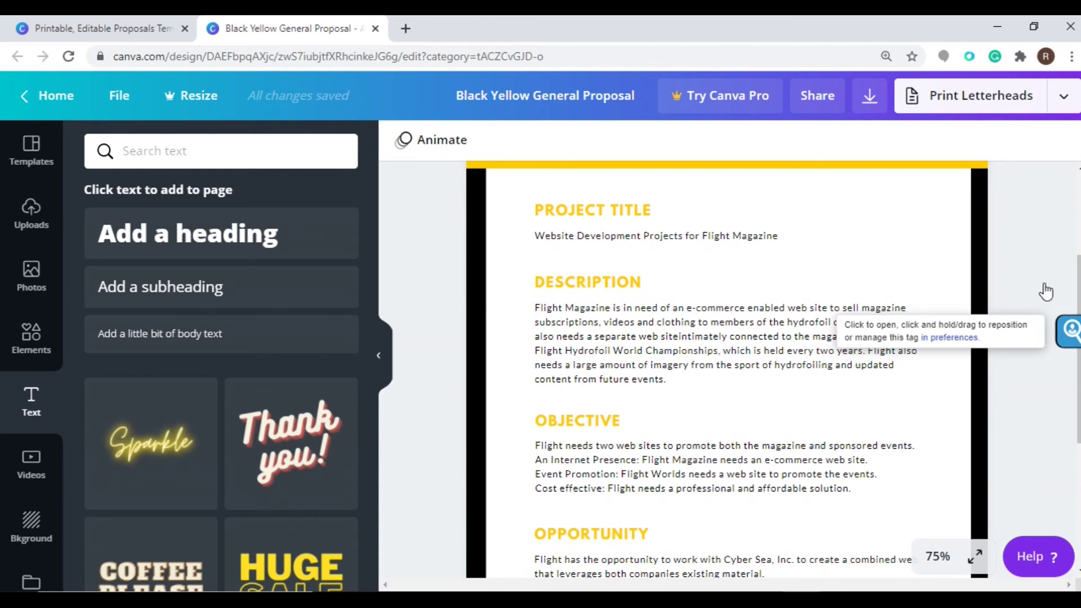
- Download the proposal design with PDF Print as the file type
click(871, 111)
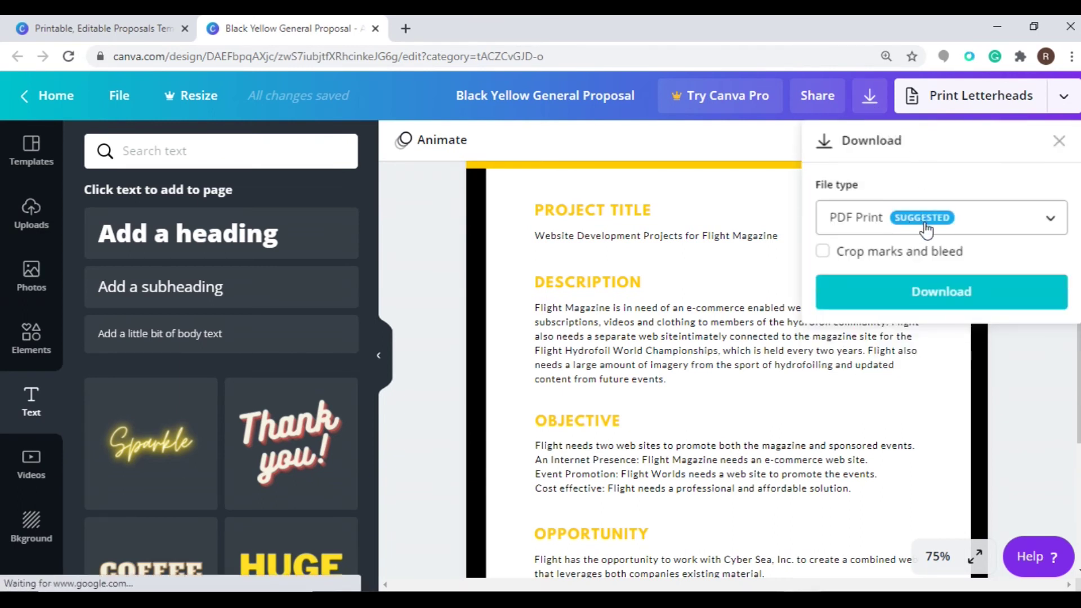
click(981, 224)
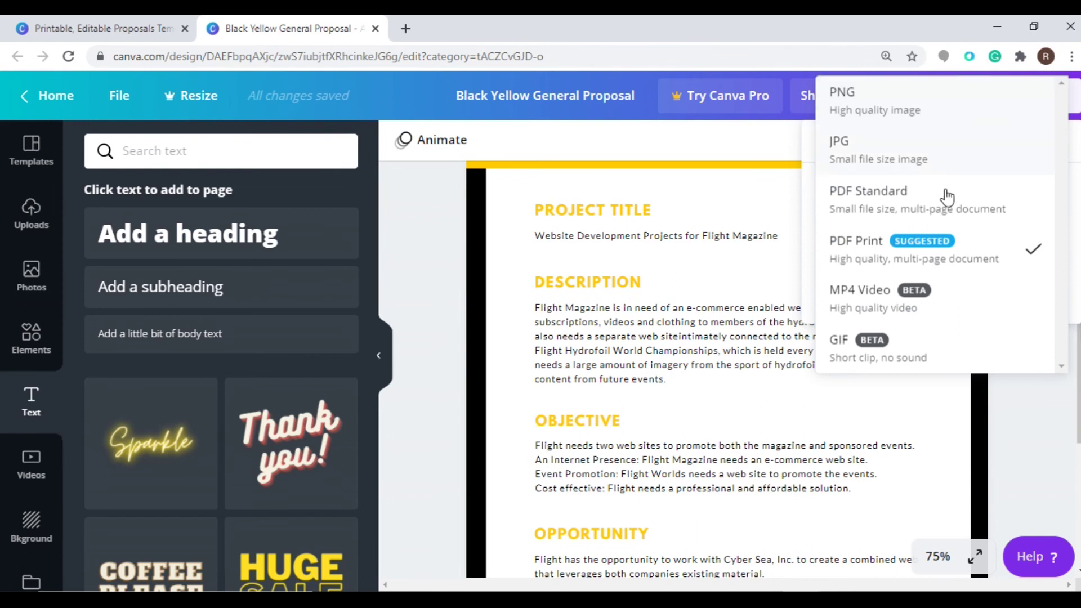
click(955, 250)
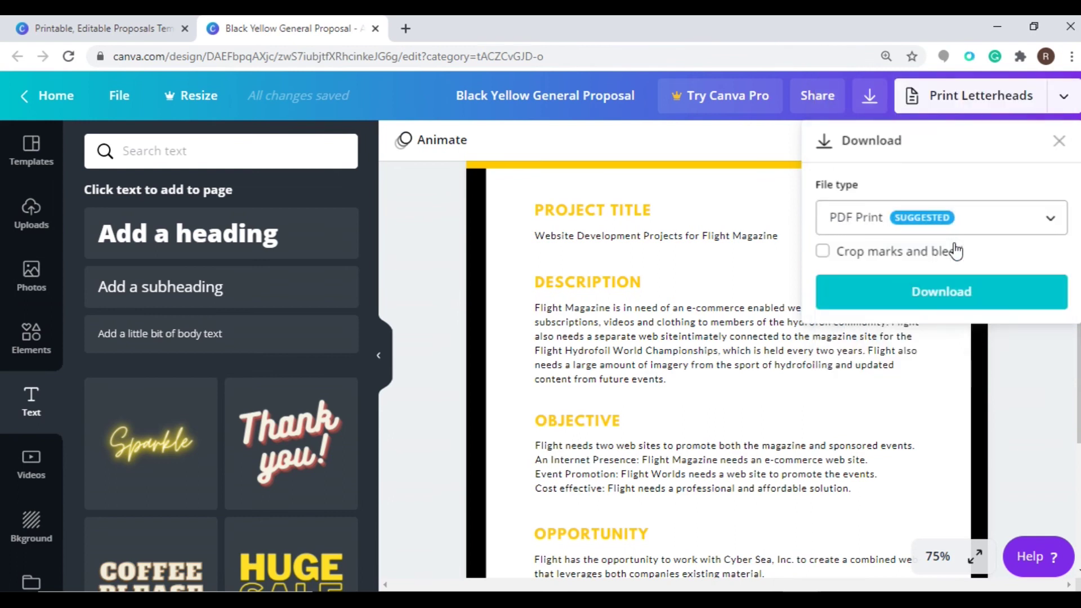
click(953, 299)
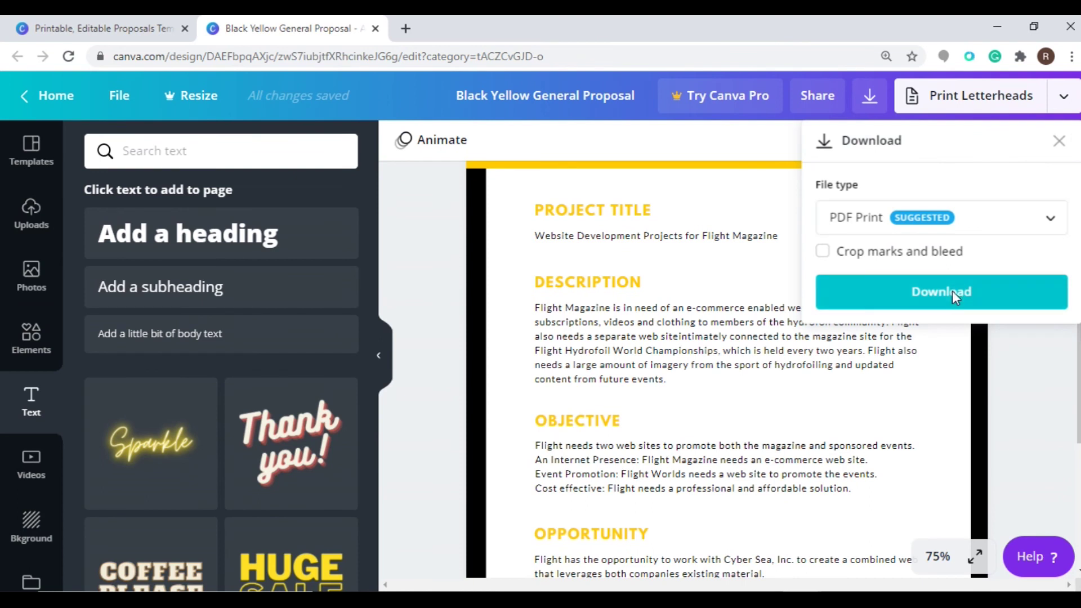